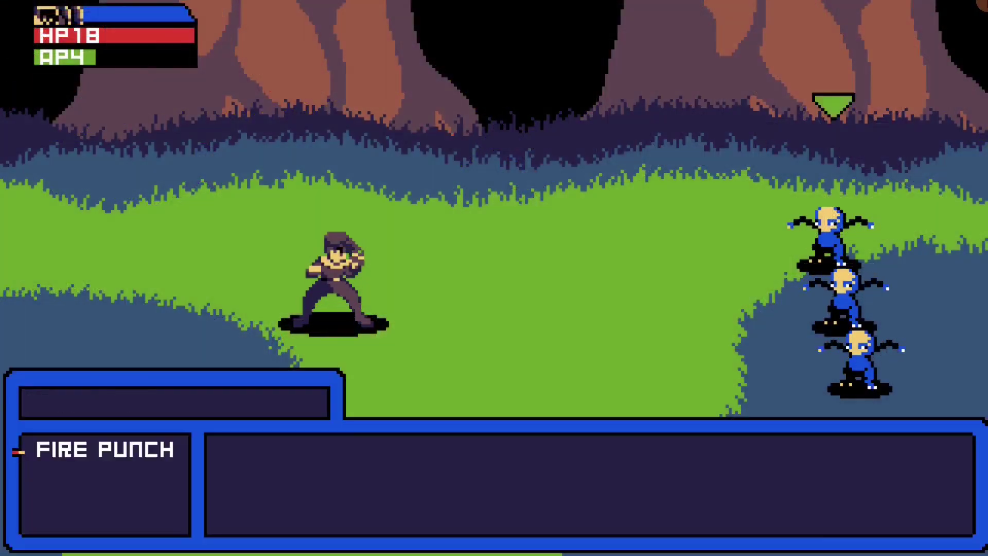
Fight through the battle demo using Fire Punch against the enemies
key("Return")
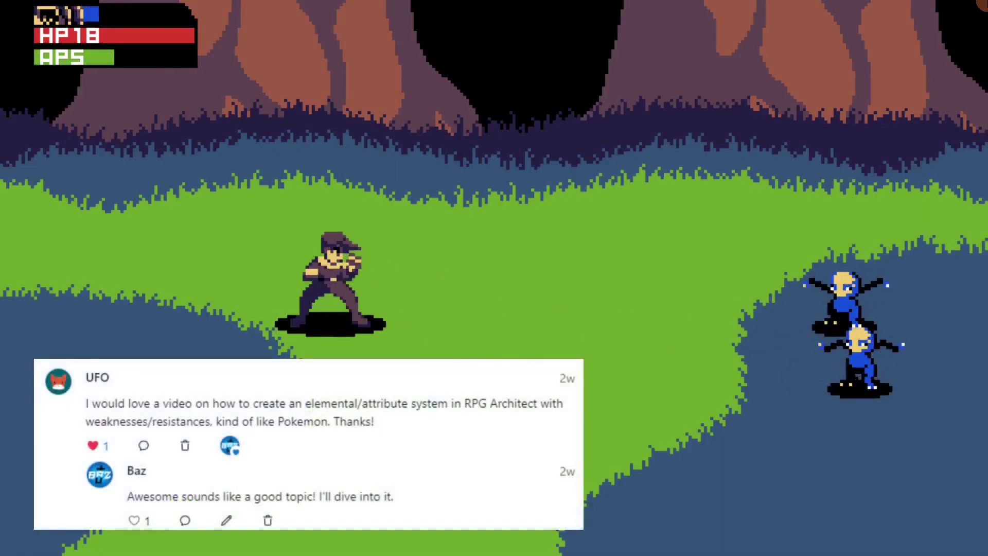
key("Return")
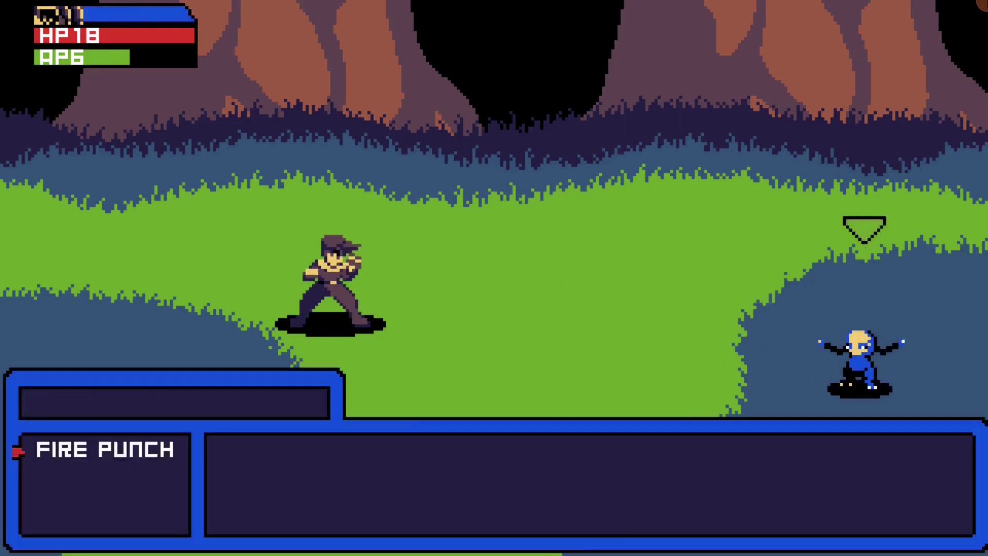
key("Return")
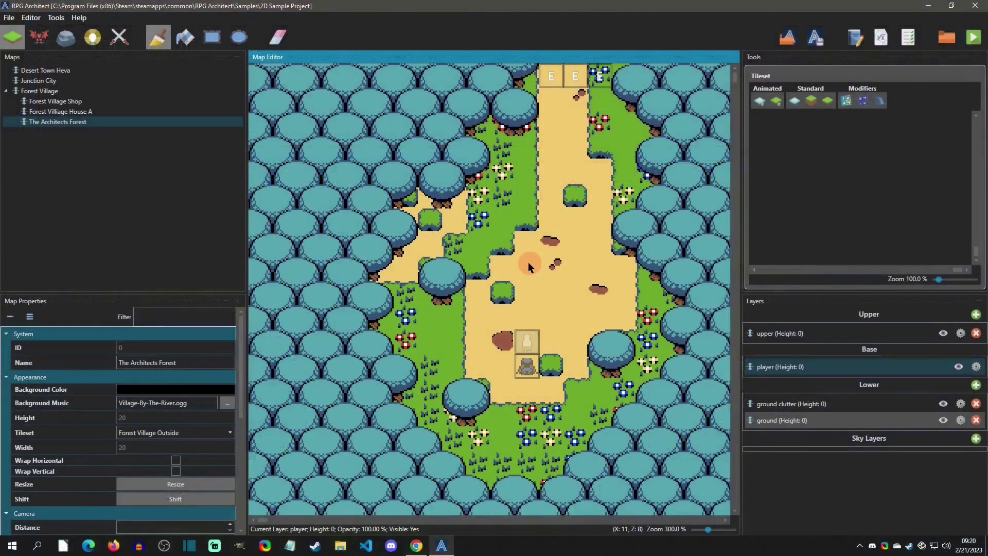
Open the game database on Characters and browse Hero One's per-level statistics table
key("F9")
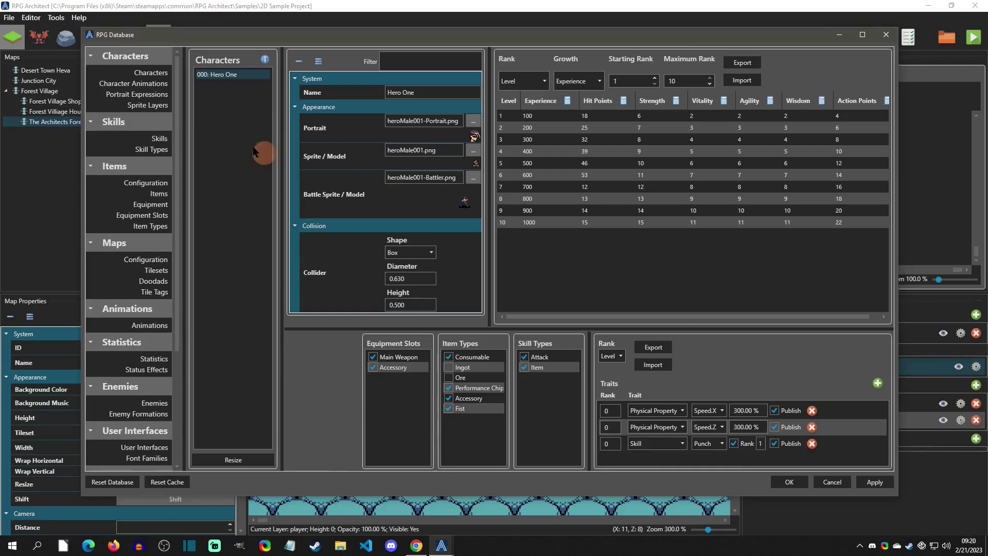
left_click(149, 72)
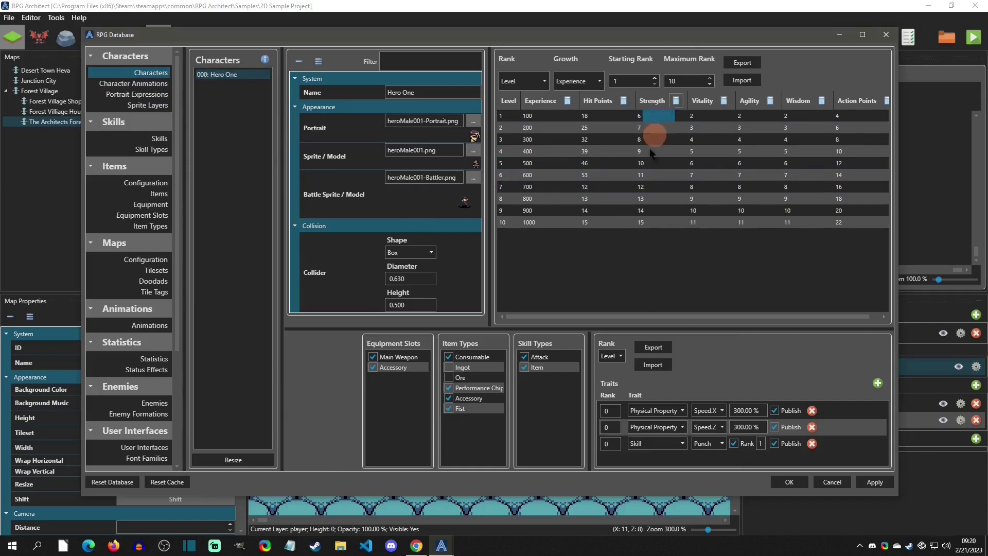
left_click(727, 140)
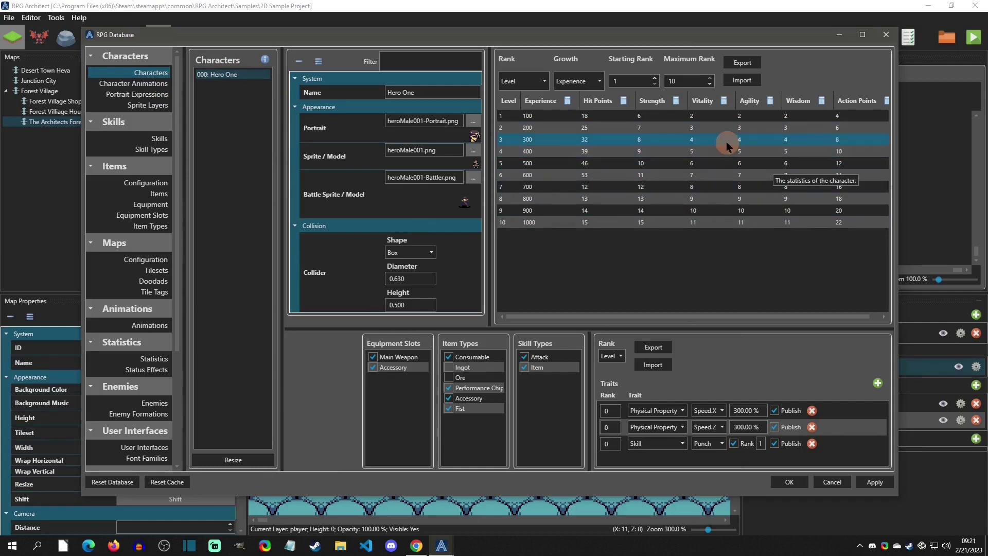
left_click_drag(727, 141, 579, 112)
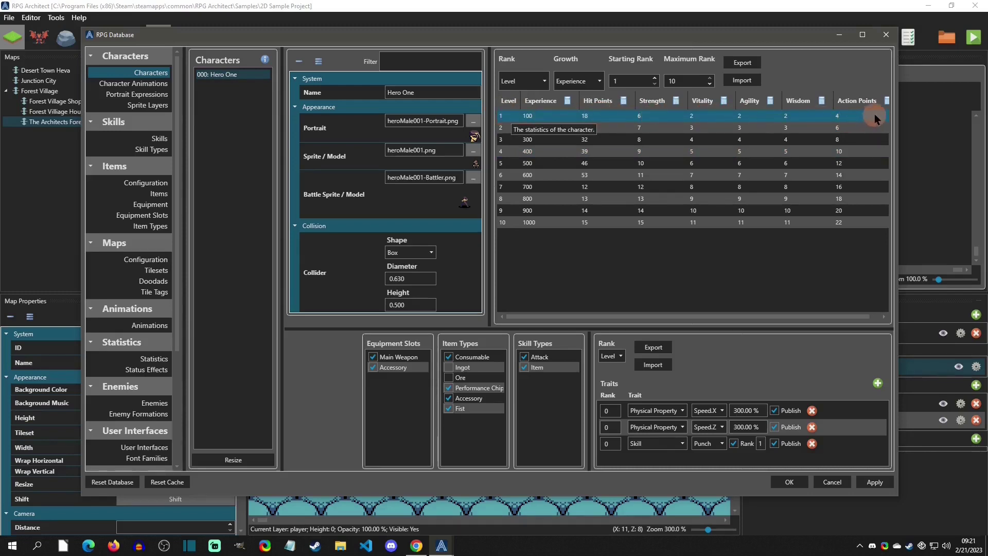
left_click_drag(751, 316, 629, 315)
Inspect the level 1 Strength formula (5 + lv) and cancel without changes
left_click(654, 117)
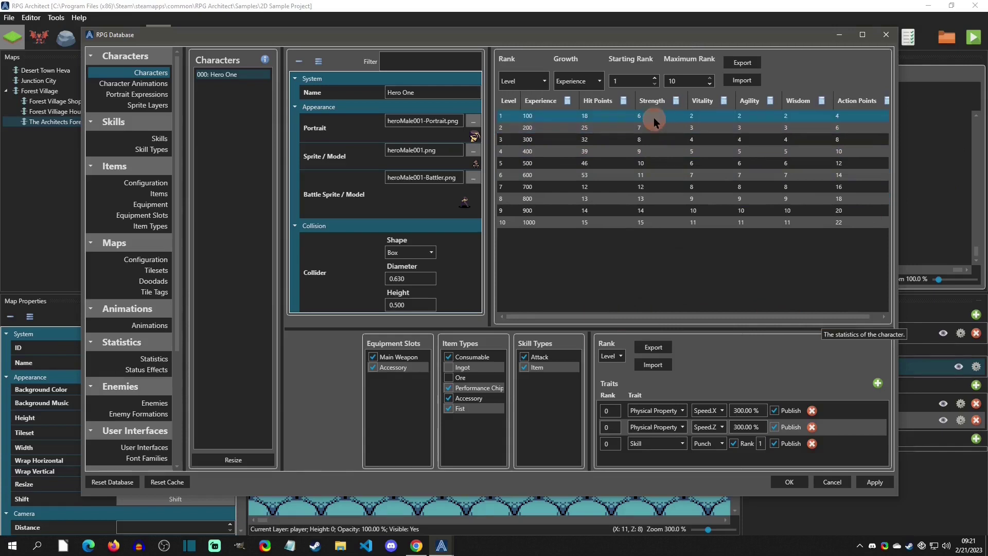
left_click(676, 100)
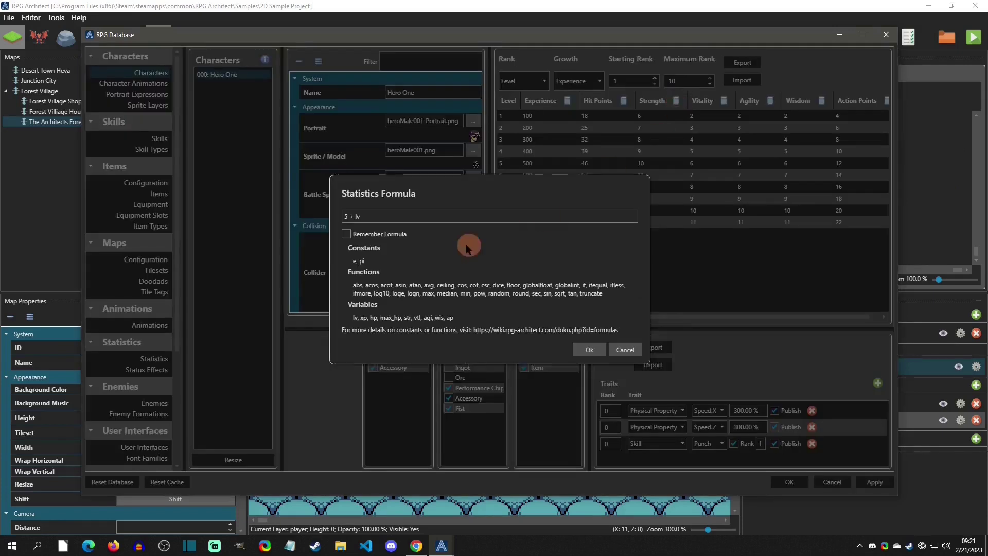
left_click(628, 350)
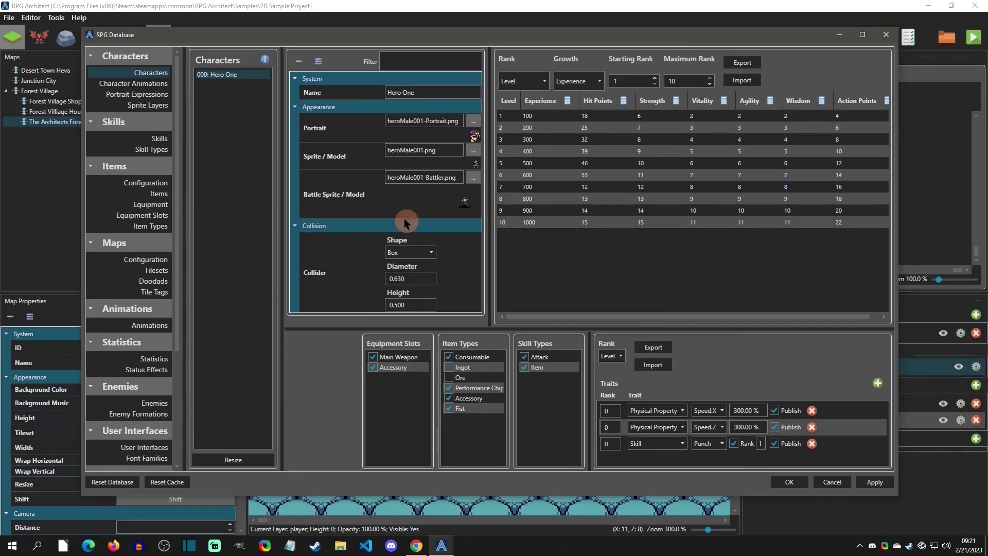
Browse Enemies > Forest Squid and Characters > Hero One, then show the Skills list (Punch, Item)
left_click(163, 402)
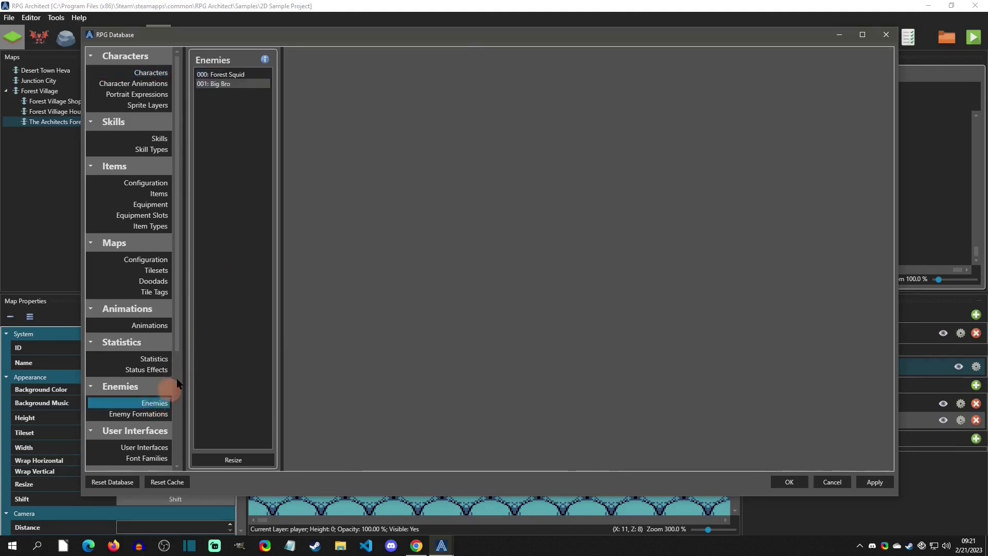
left_click(226, 73)
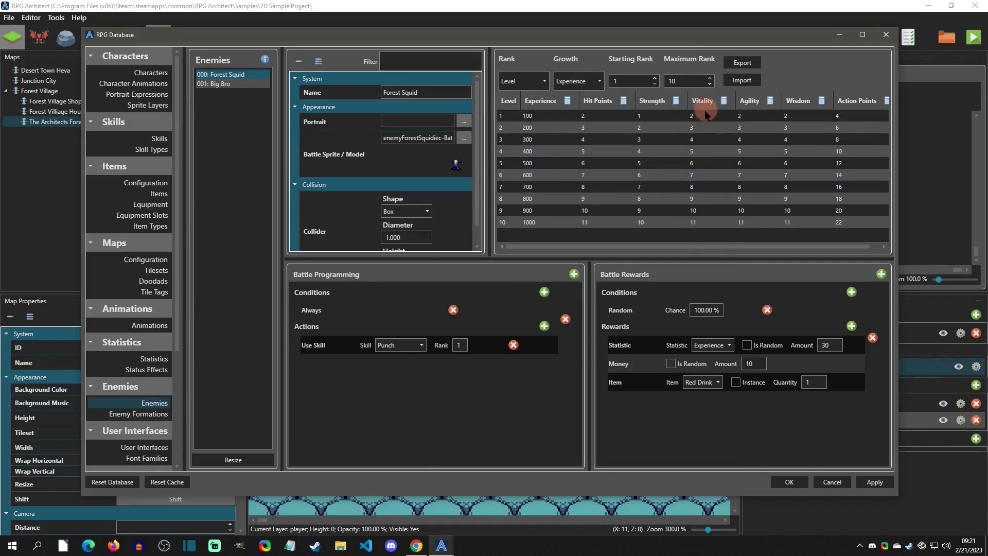
left_click(151, 72)
left_click(221, 74)
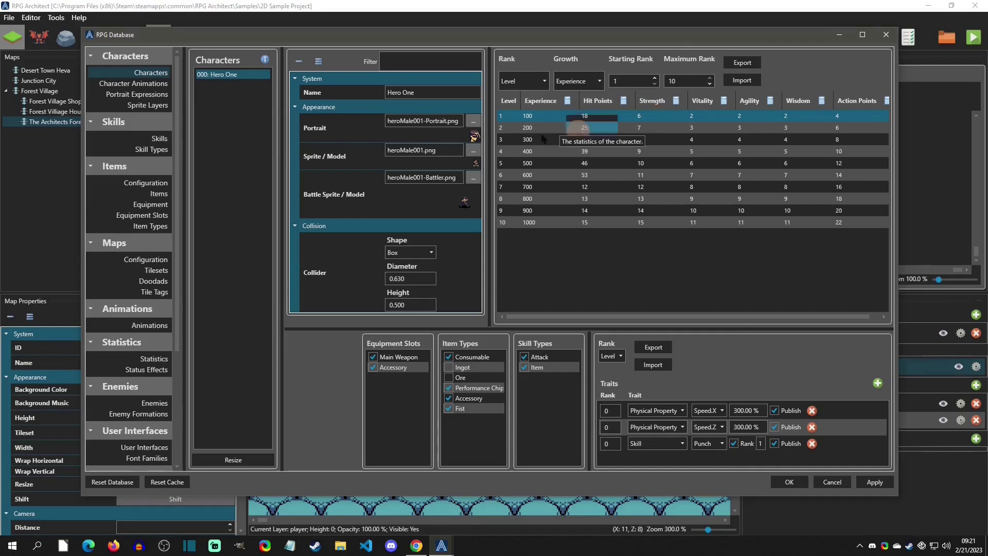
left_click(156, 139)
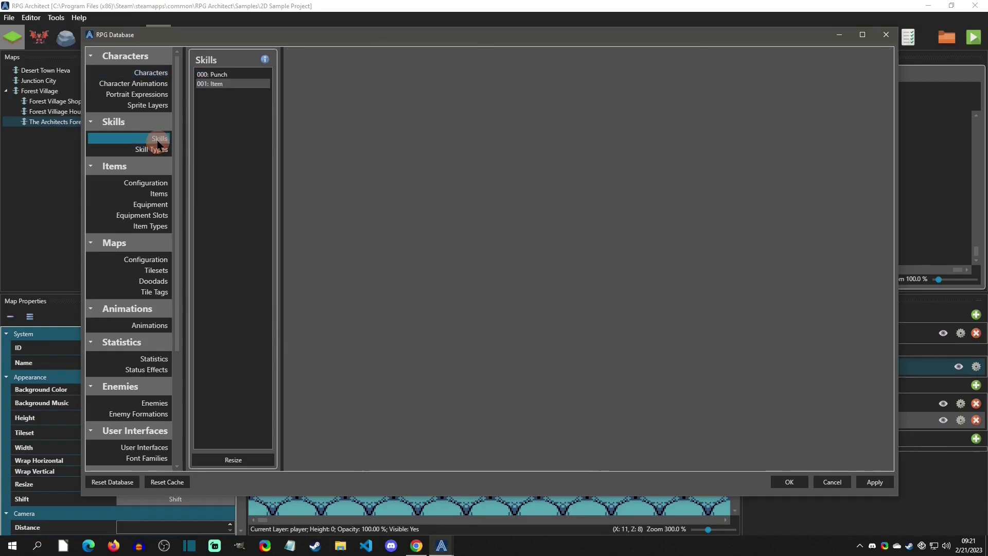
left_click(224, 75)
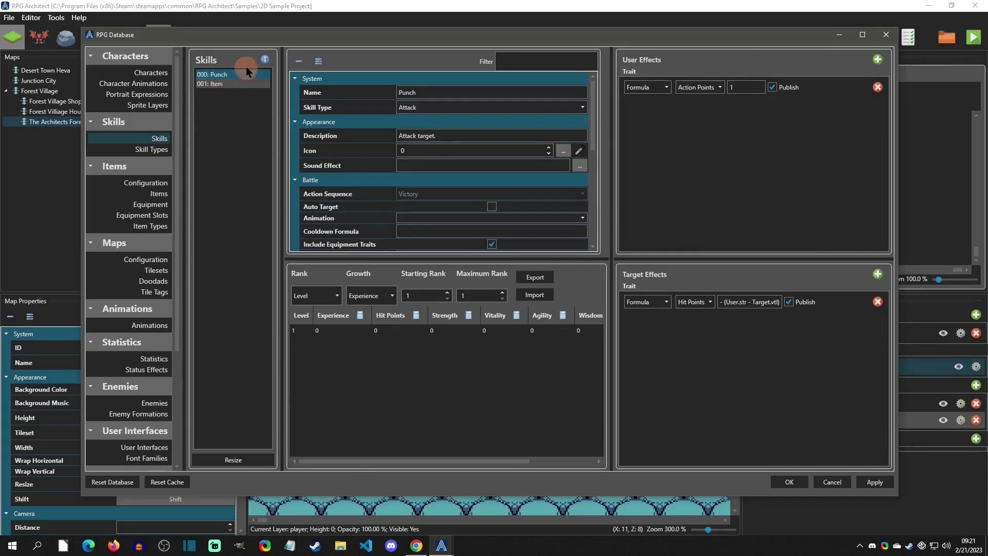
left_click(656, 301)
left_click(695, 303)
left_click(695, 303)
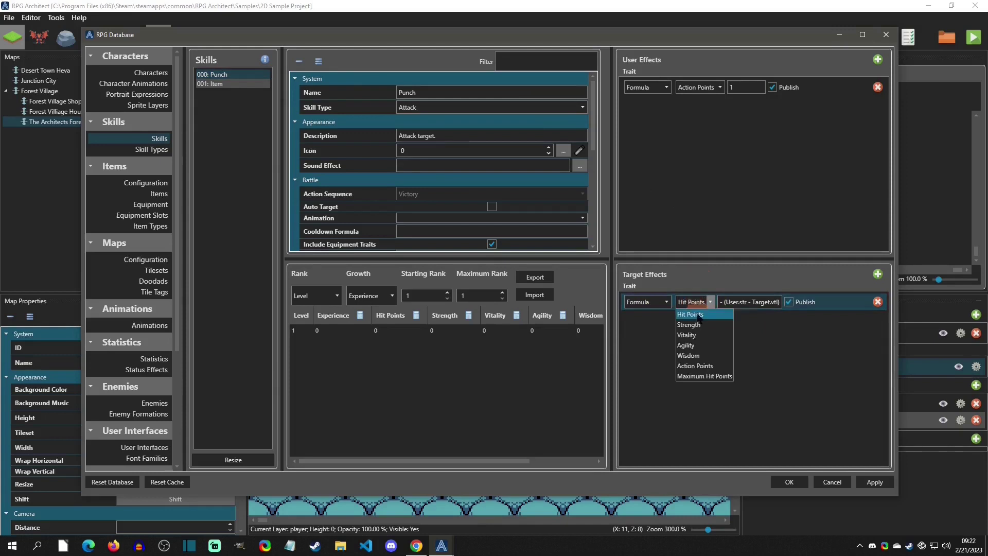
left_click(698, 303)
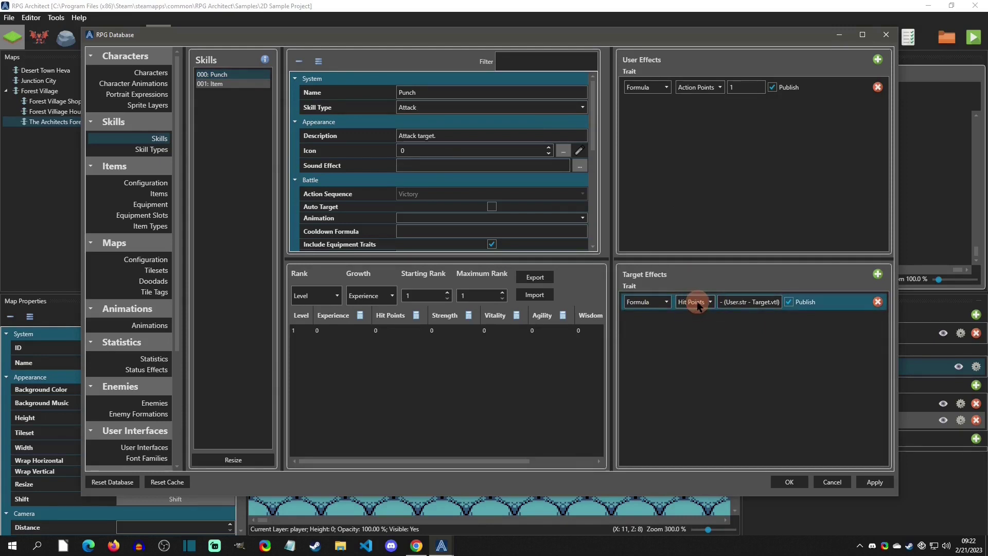
left_click(745, 303)
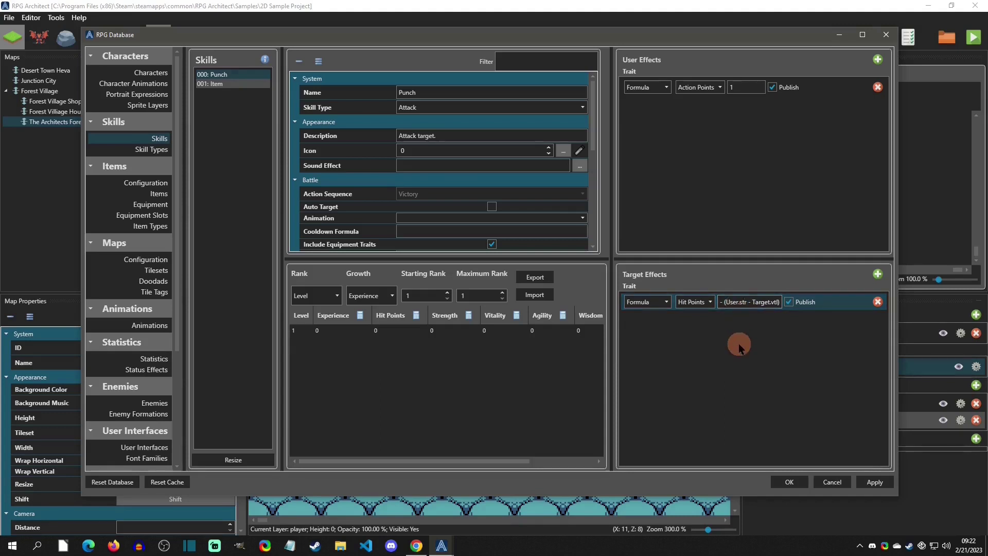
Browse the Level, Hit Points and Strength statistics in the Statistics list
left_click(150, 360)
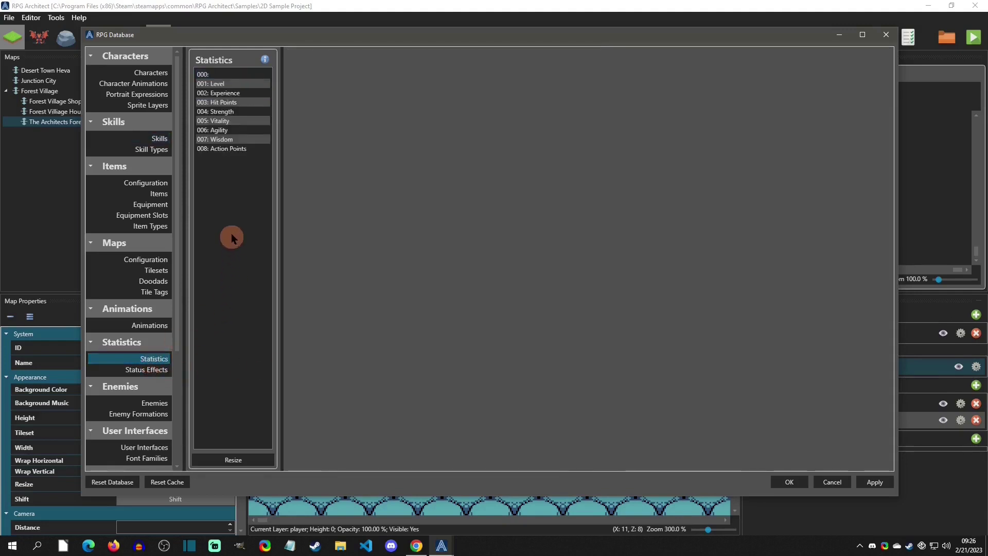
left_click(233, 83)
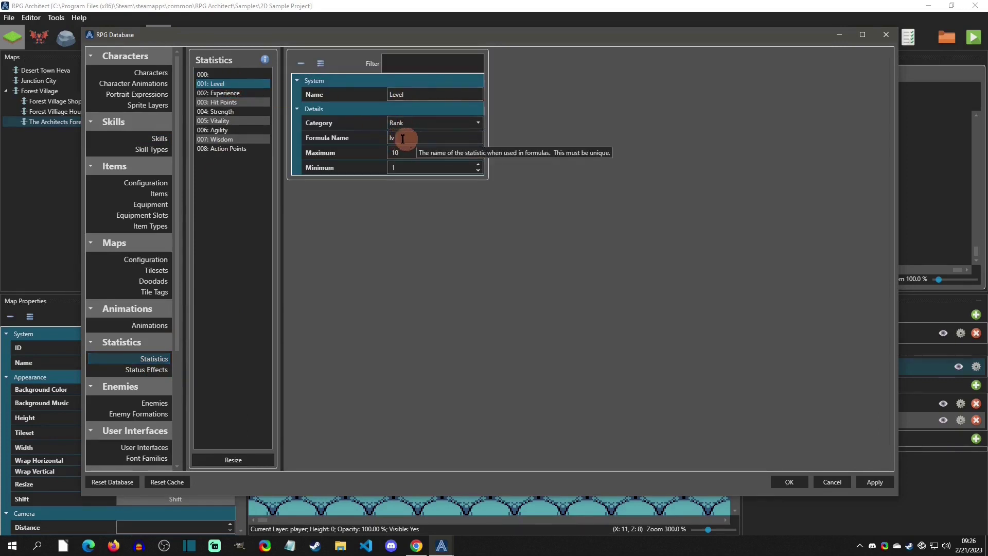
left_click(236, 101)
left_click(233, 112)
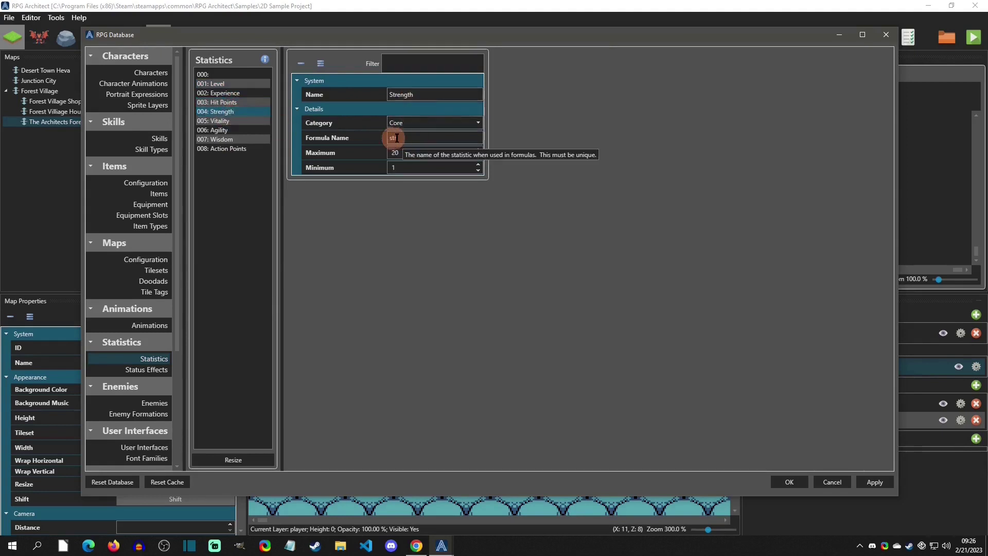
Check the Punch skill, then return to Statistics and view Vitality (formula name vtl, maximum 10)
left_click(157, 139)
left_click(226, 75)
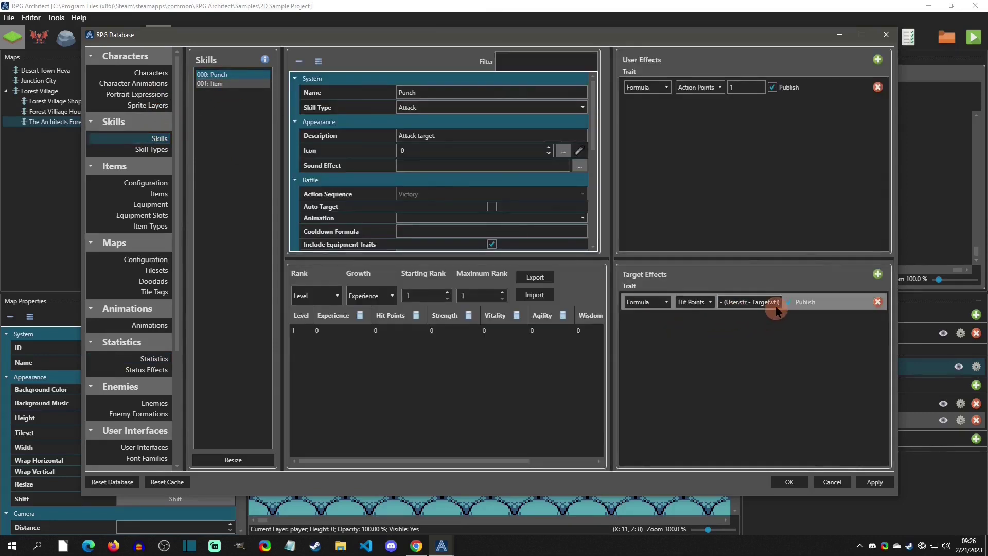
left_click(139, 356)
left_click(231, 129)
left_click(233, 124)
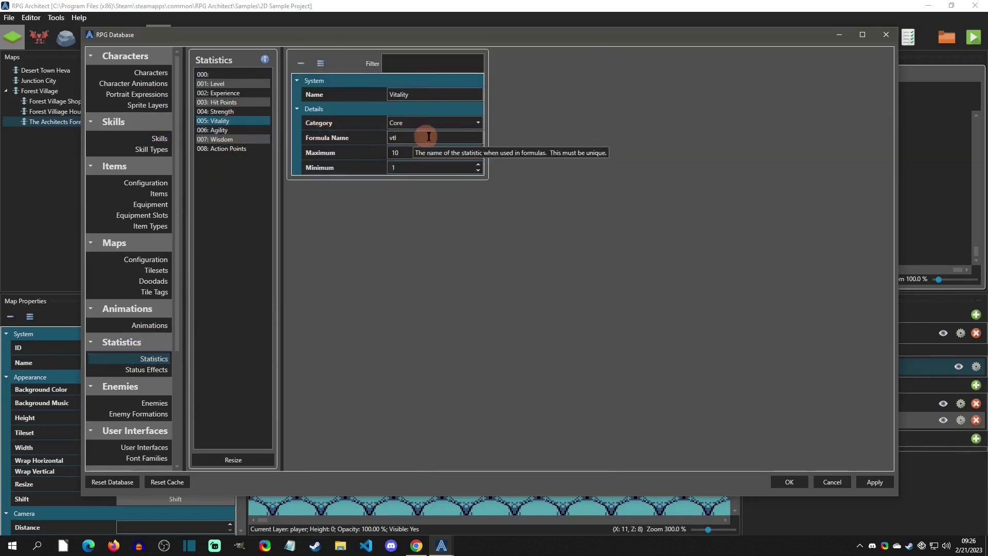
left_click(231, 459)
Resize the statistics list to 15 slots and name slot 009 'Elemental Attribute'
double_click(490, 267)
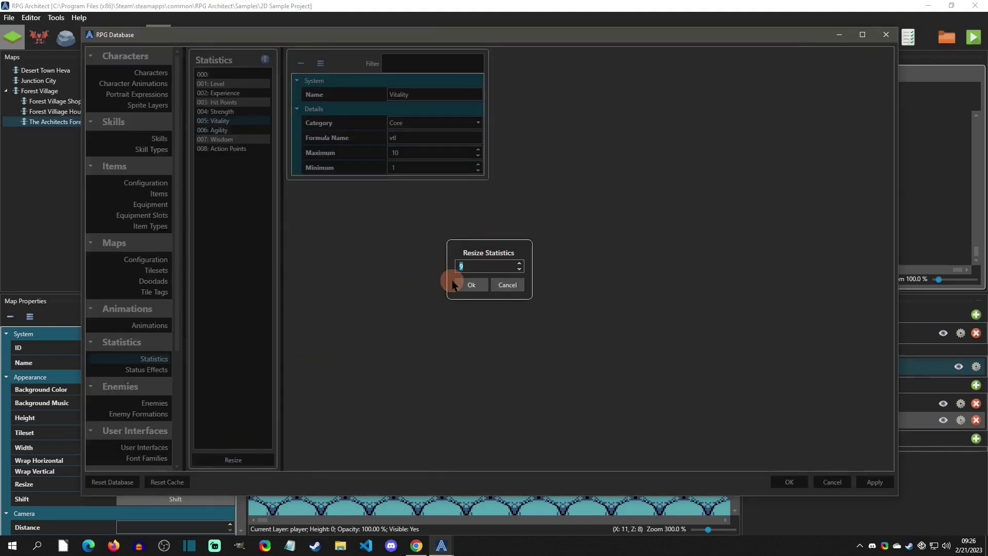
left_click(472, 286)
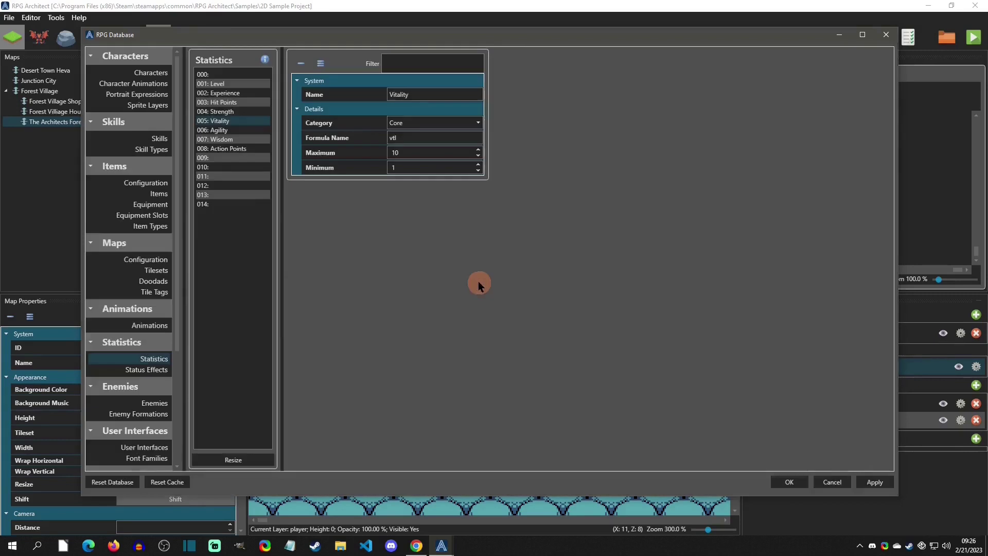
left_click(230, 158)
left_click(407, 94)
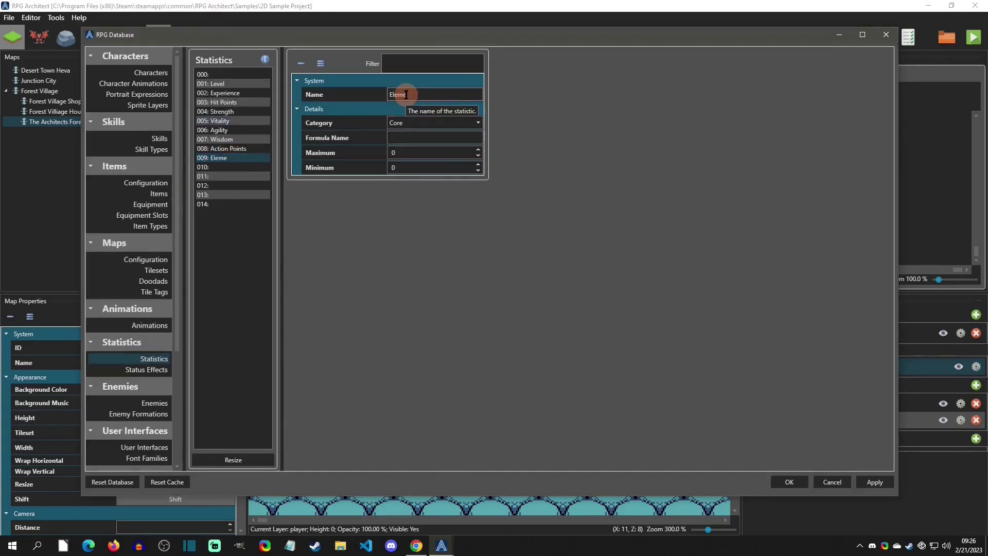
type("Elemental Attribute")
Give Elemental Attribute the formula name attr and a maximum of 100
left_click(402, 135)
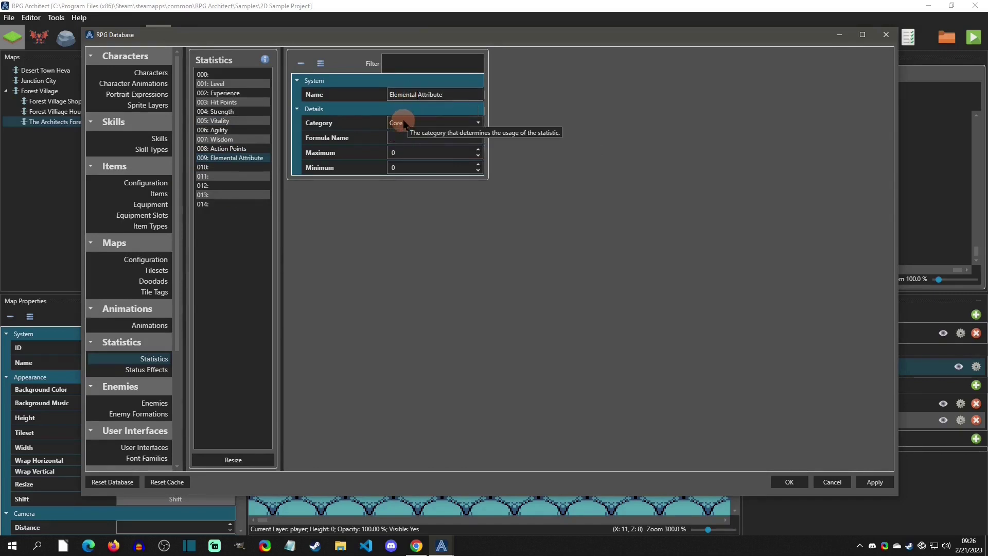
left_click(151, 72)
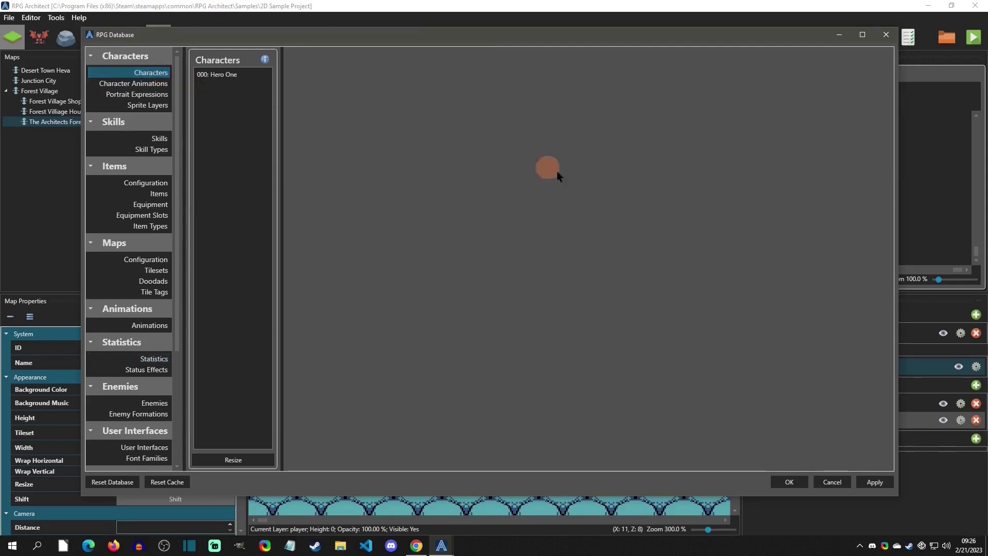
left_click(243, 75)
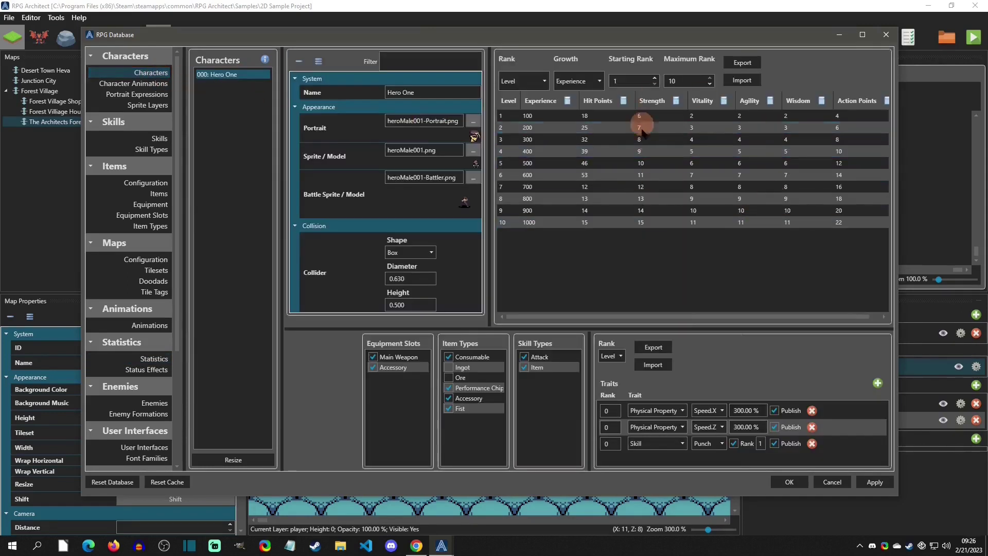
left_click(152, 358)
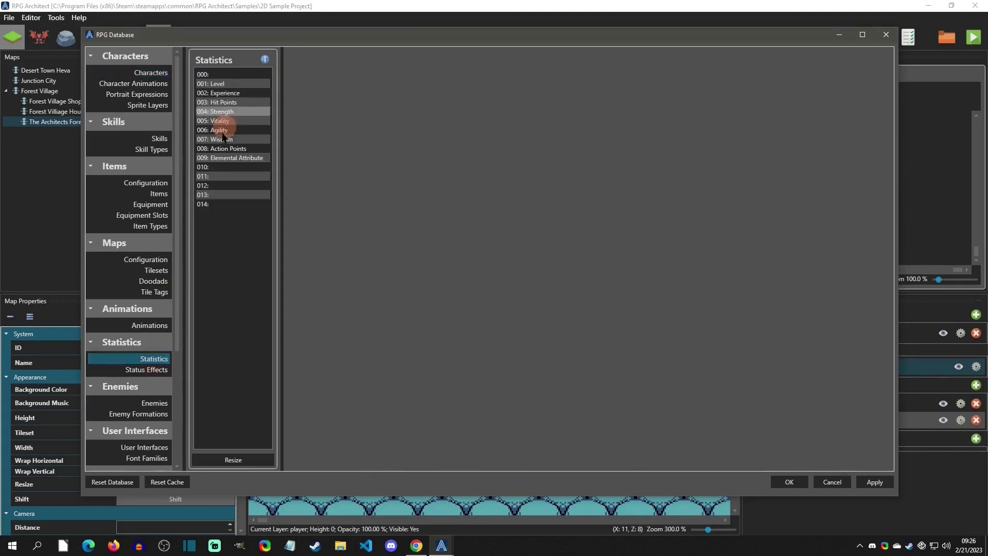
left_click(221, 158)
left_click(411, 138)
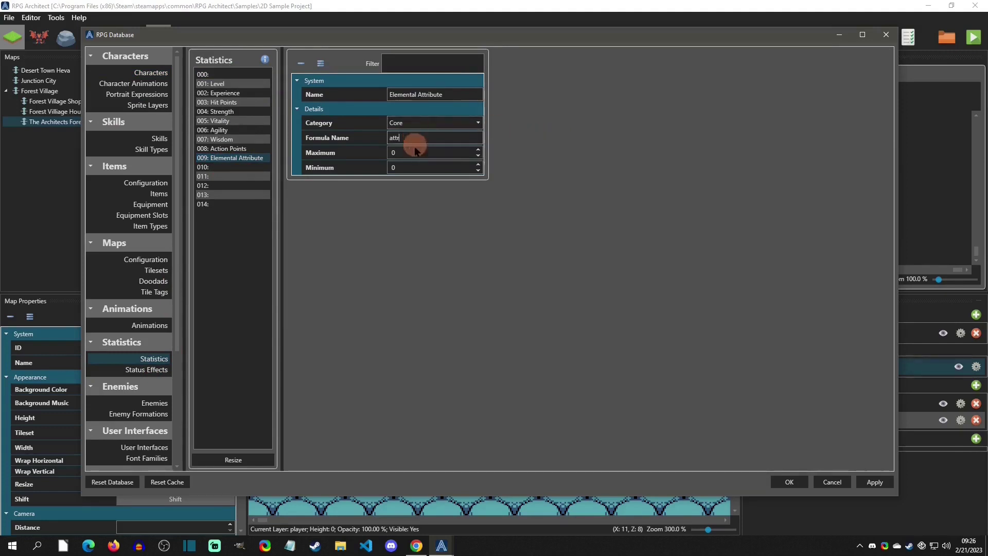
left_click(426, 154)
left_click_drag(426, 153, 367, 161)
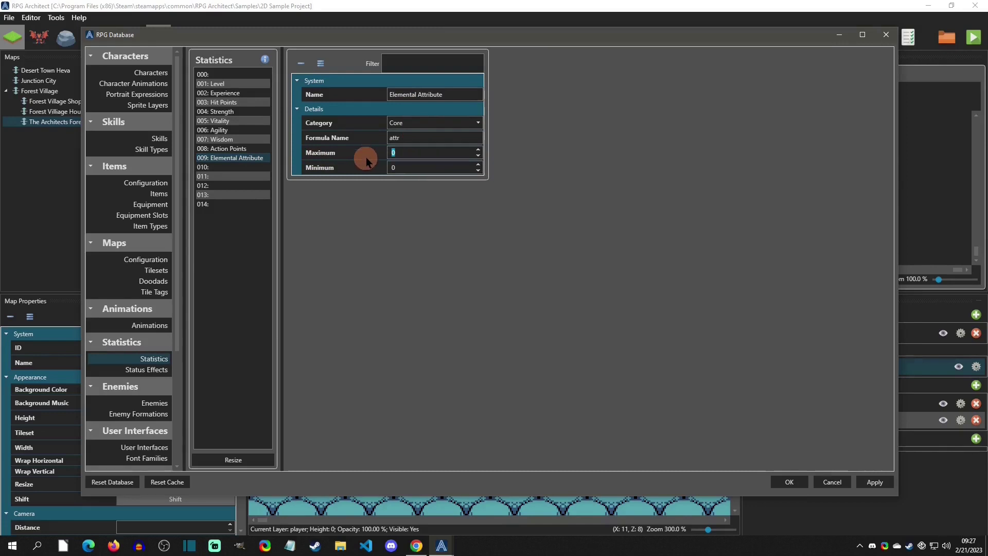